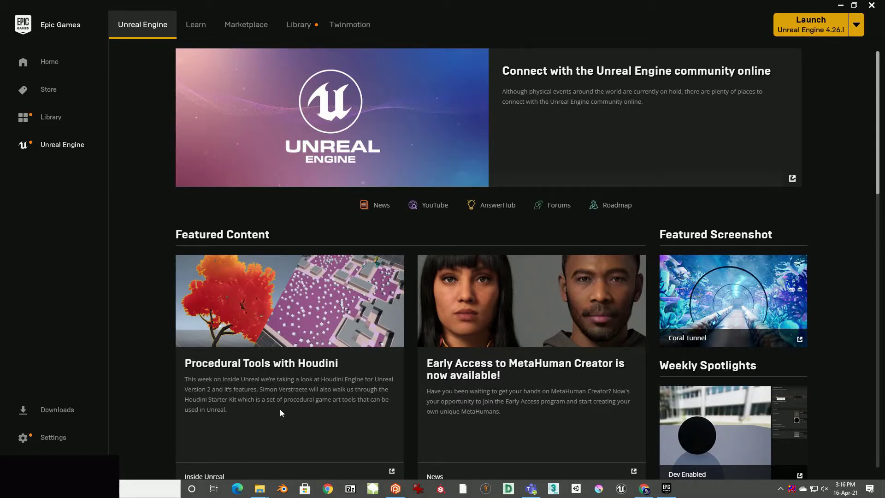
# - Bring the This PC window forward, then minimize it
pyautogui.moveTo(260, 487)
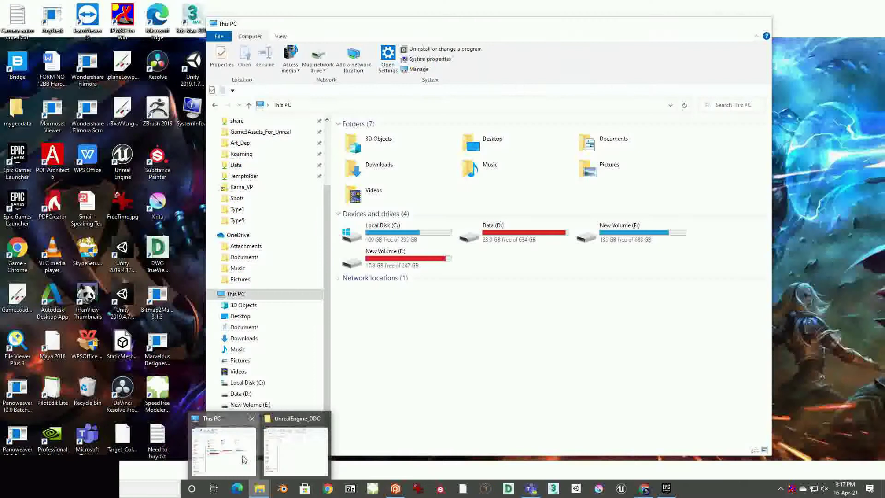
pyautogui.click(243, 458)
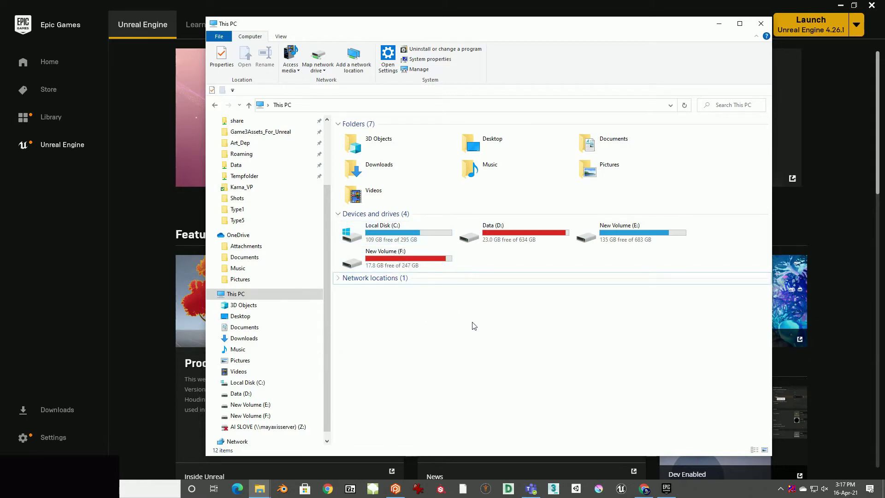
pyautogui.click(718, 23)
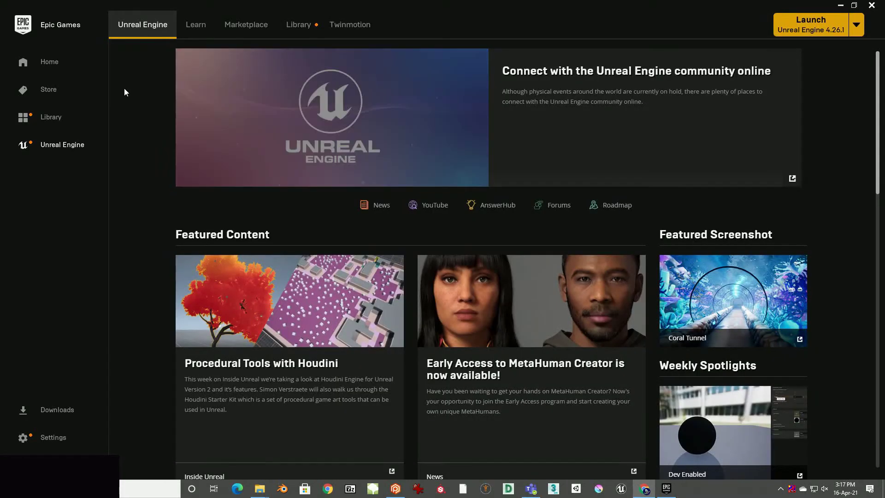
# - Check the launcher's vault cache location reads E:/Unreal Engine/VaultCache/, then cancel unchanged
pyautogui.click(69, 436)
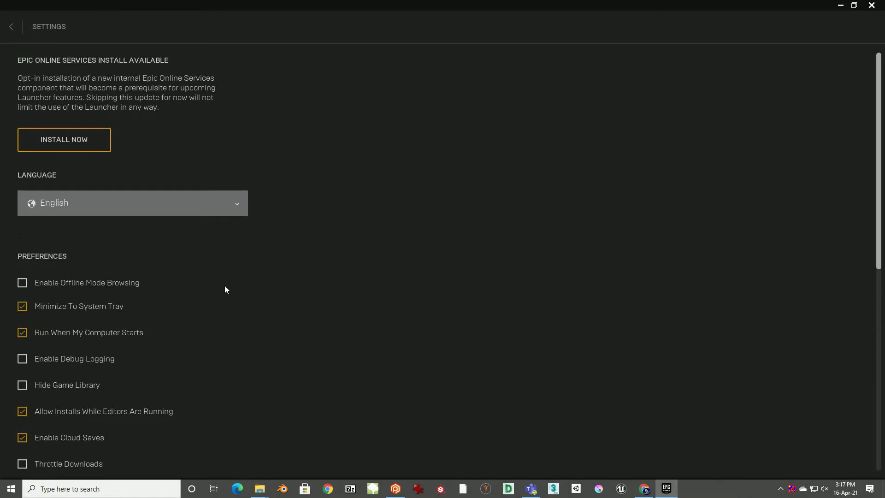
pyautogui.scroll(-5, 194, 322)
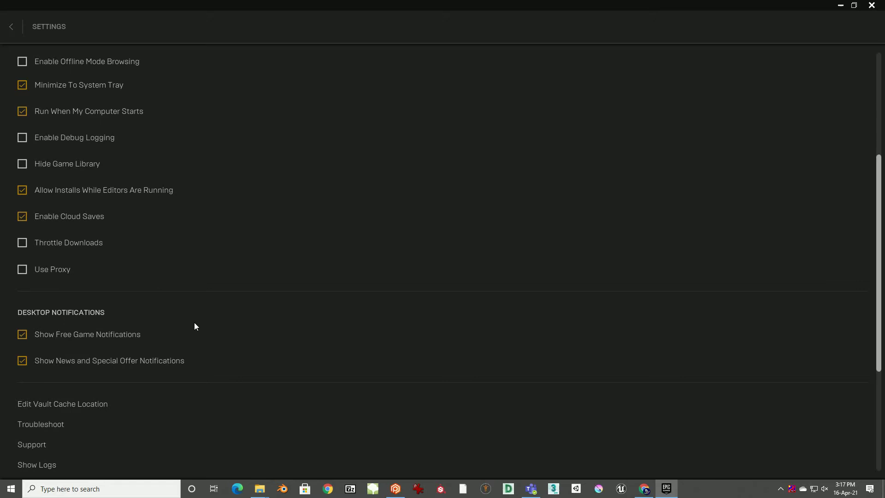
pyautogui.click(70, 404)
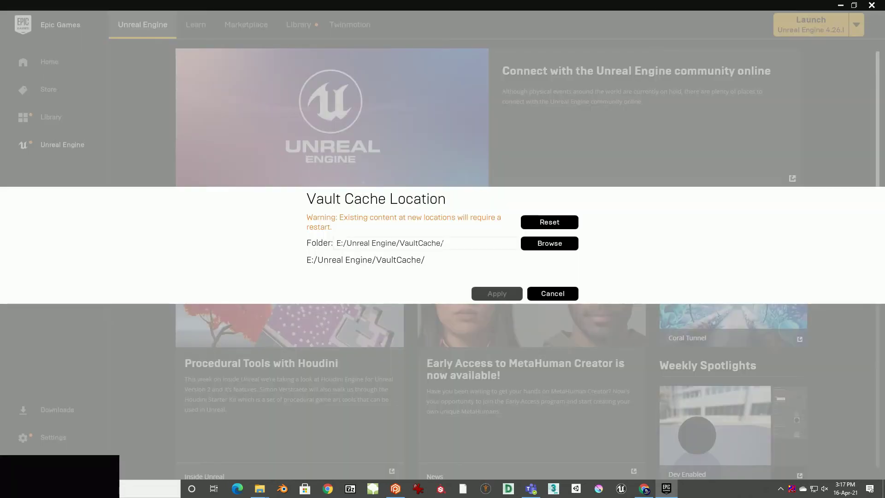
pyautogui.moveTo(444, 243); pyautogui.dragTo(335, 243)
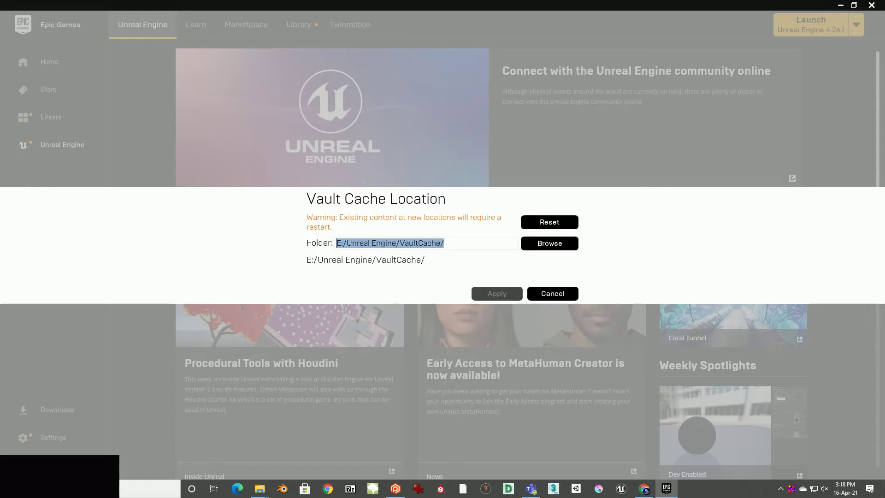
pyautogui.moveTo(458, 247); pyautogui.dragTo(338, 248)
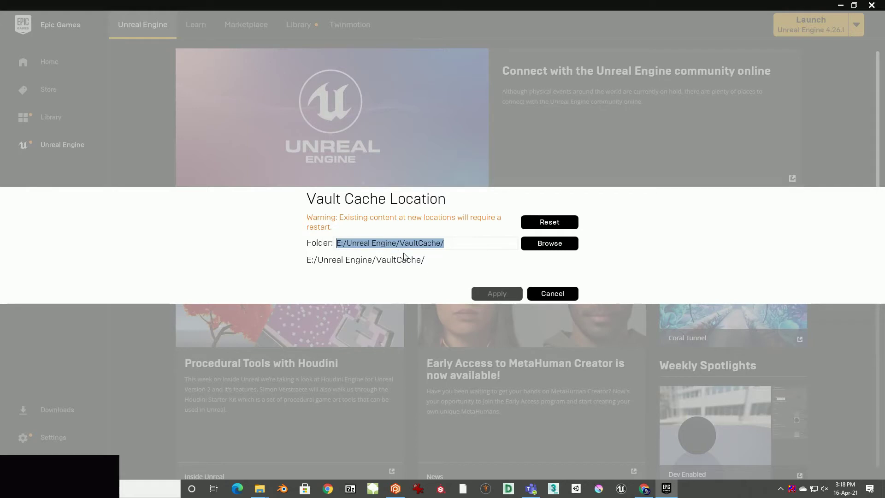
pyautogui.click(549, 293)
# - Scroll through the vault on the Library page, then minimize the launcher
pyautogui.click(12, 27)
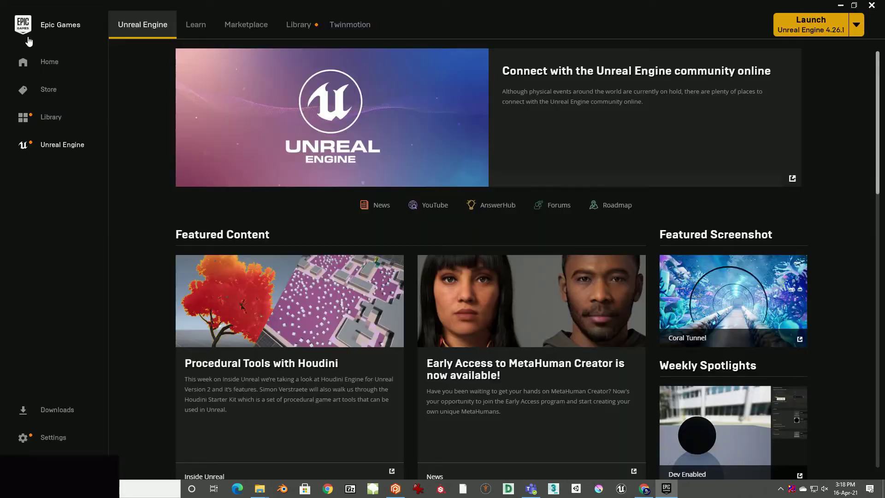
pyautogui.scroll(-5, 355, 353)
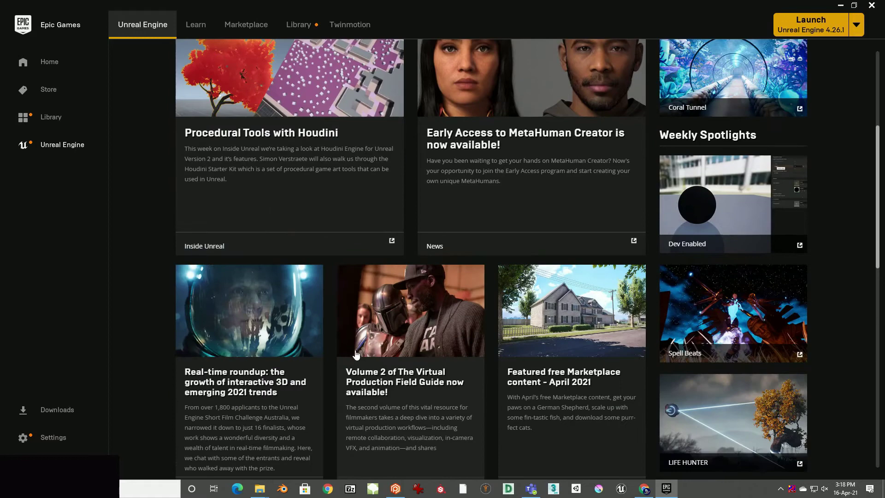
pyautogui.click(299, 26)
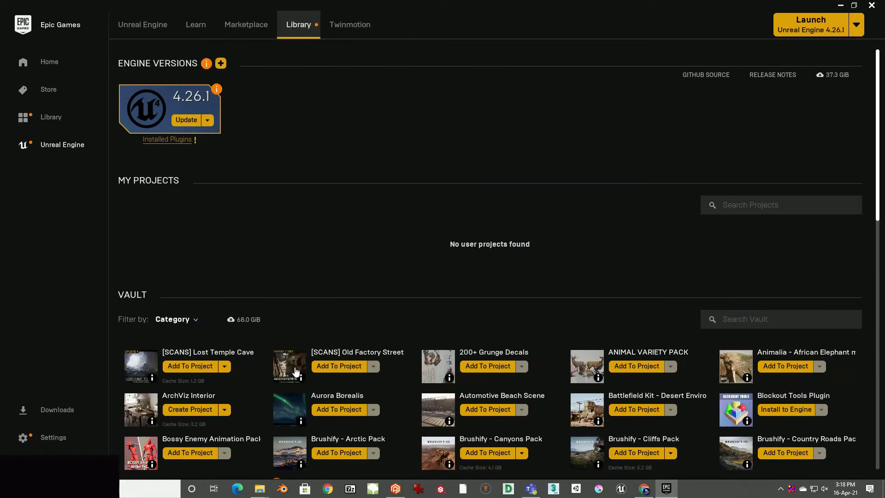
pyautogui.scroll(-2, 285, 332)
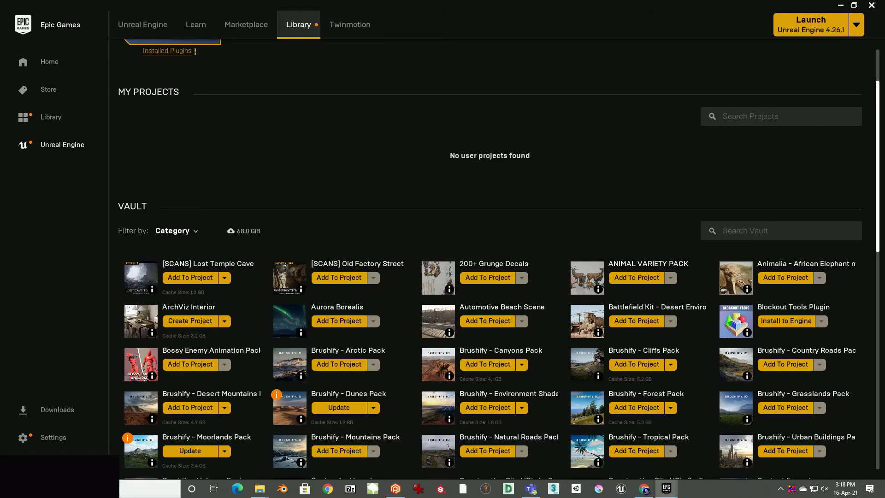
pyautogui.scroll(-3, 511, 377)
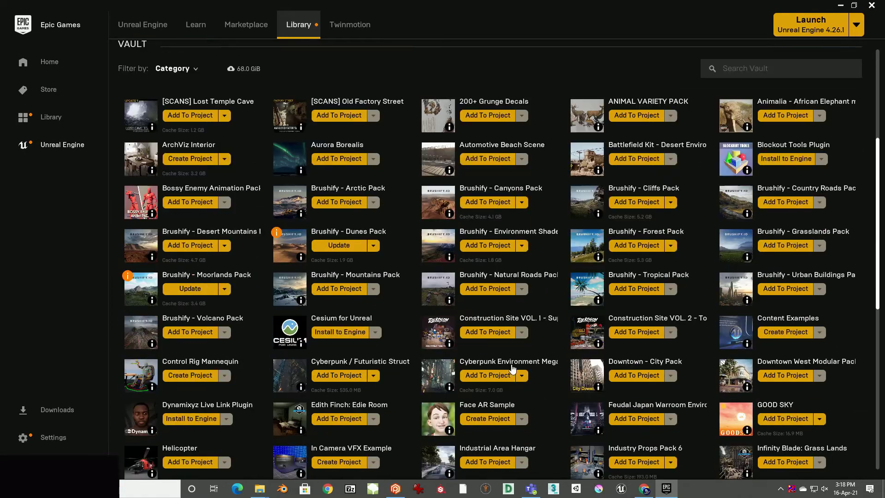
pyautogui.scroll(-1, 512, 367)
pyautogui.scroll(5, 511, 367)
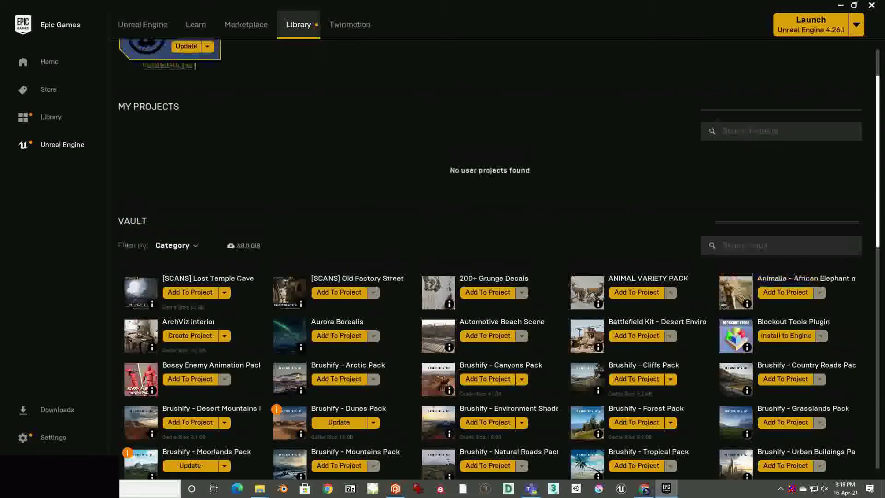
pyautogui.scroll(2, 339, 281)
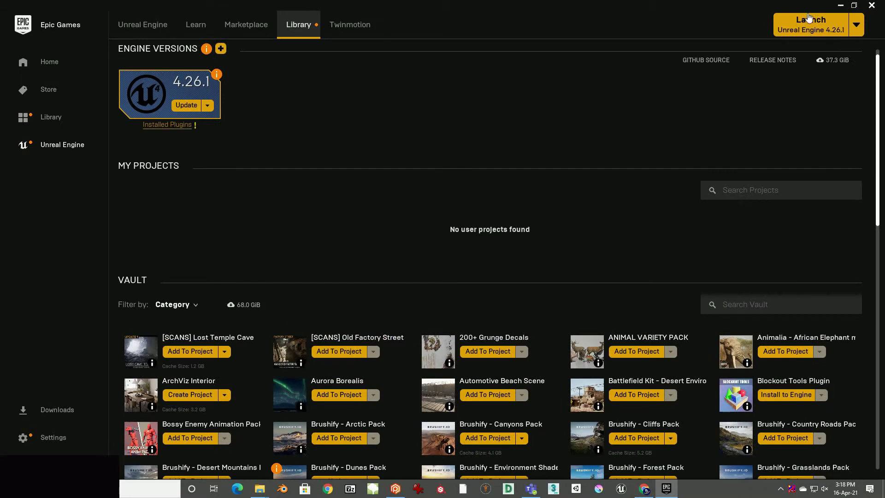
pyautogui.click(840, 5)
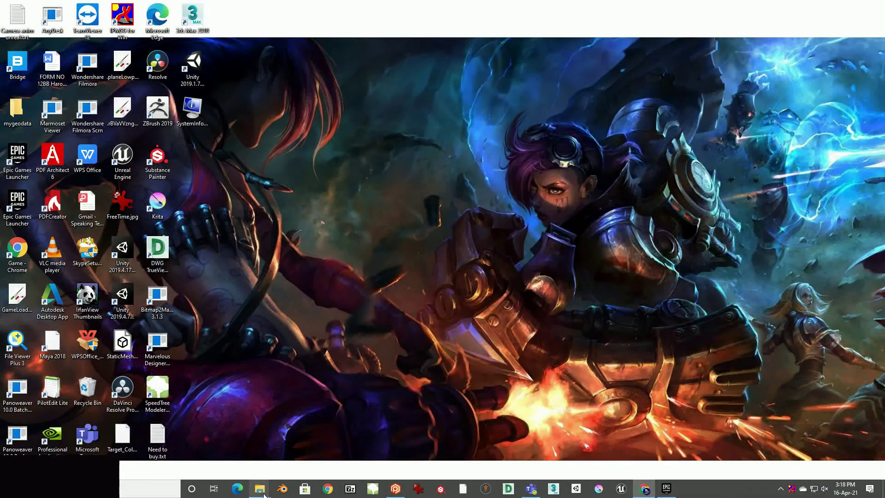
# - Navigate the E: drive to the Unreal Engine\VaultCache folder
pyautogui.moveTo(261, 489)
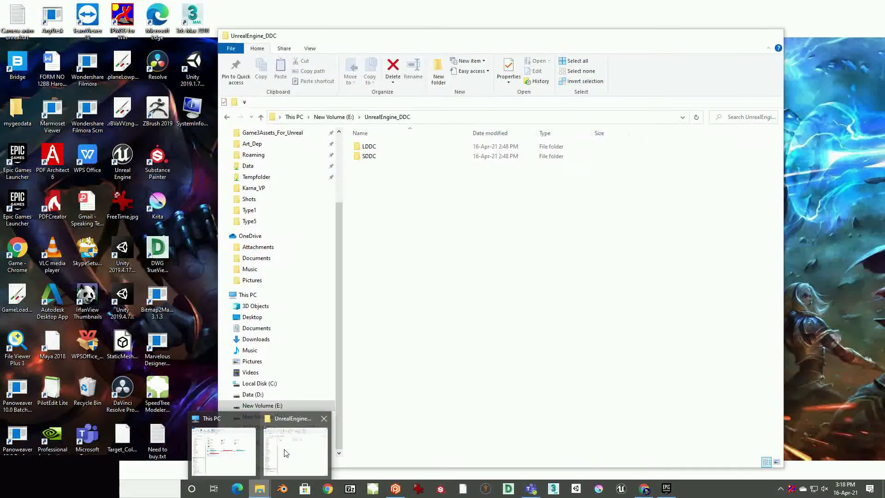
pyautogui.click(288, 452)
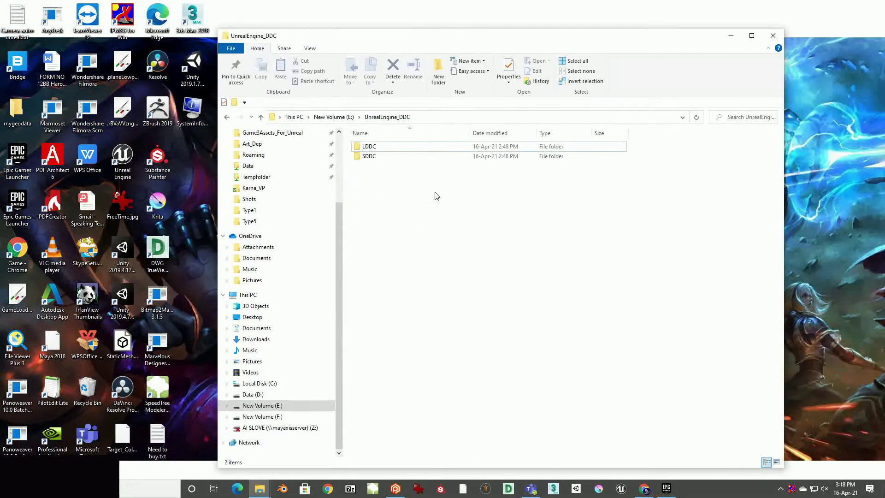
pyautogui.click(342, 118)
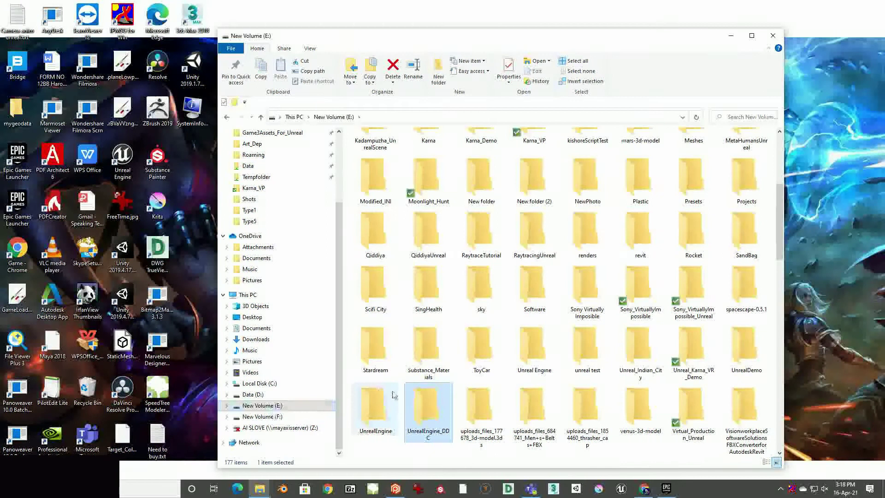
pyautogui.doubleClick(392, 399)
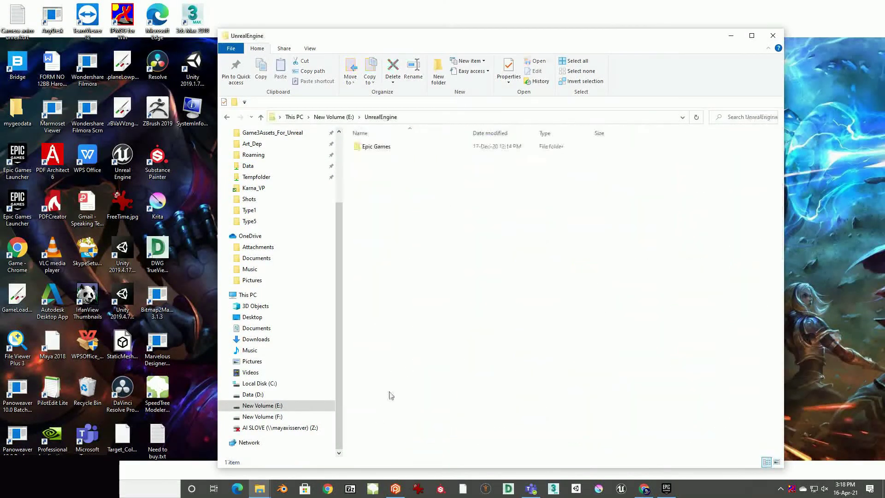
pyautogui.doubleClick(376, 147)
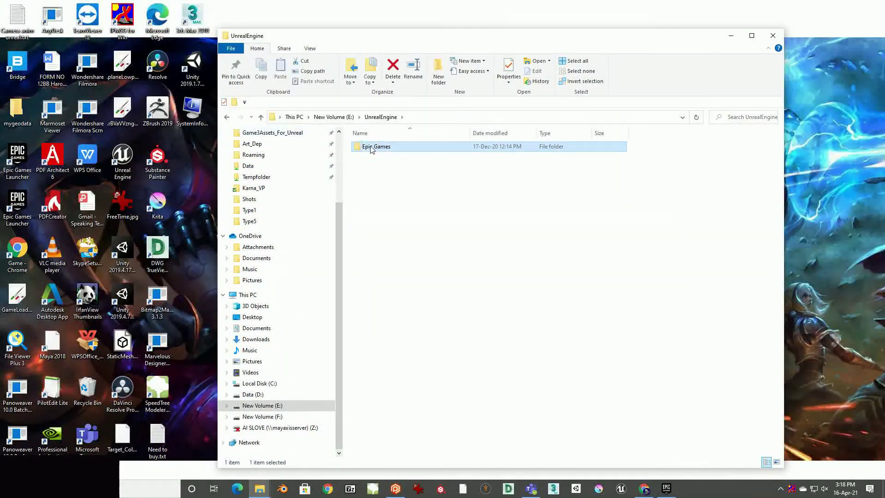
pyautogui.click(223, 117)
pyautogui.click(332, 117)
pyautogui.click(433, 360)
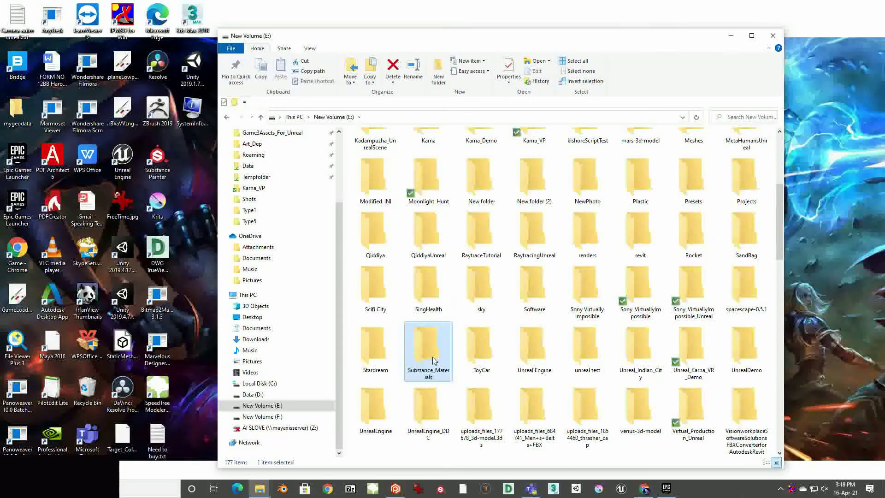
pyautogui.click(548, 367)
pyautogui.doubleClick(551, 356)
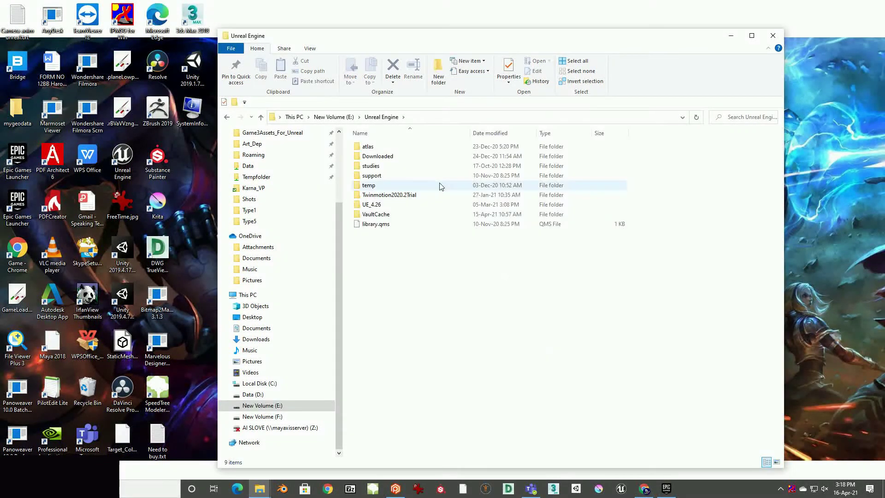
pyautogui.doubleClick(377, 214)
# - Select all 26 cached asset folders and read their 69.4 GB total in Properties
pyautogui.click(404, 148)
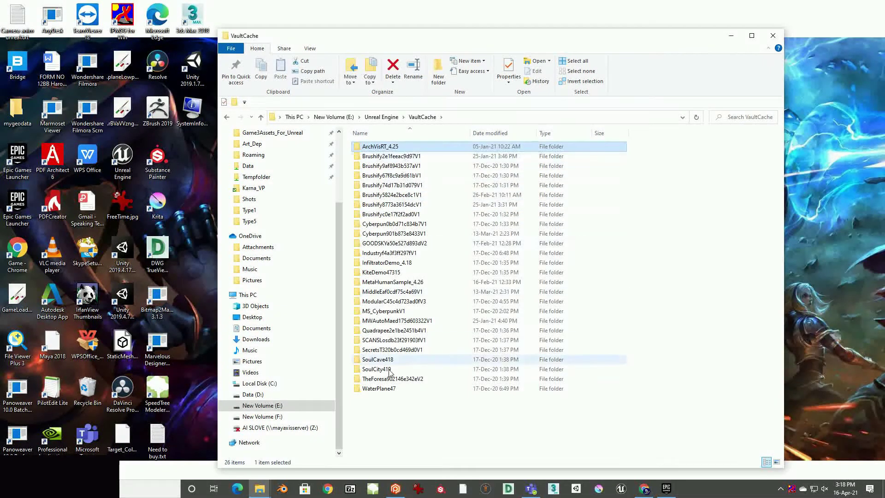
pyautogui.keyDown('shift'); pyautogui.click(387, 392); pyautogui.keyUp('shift')
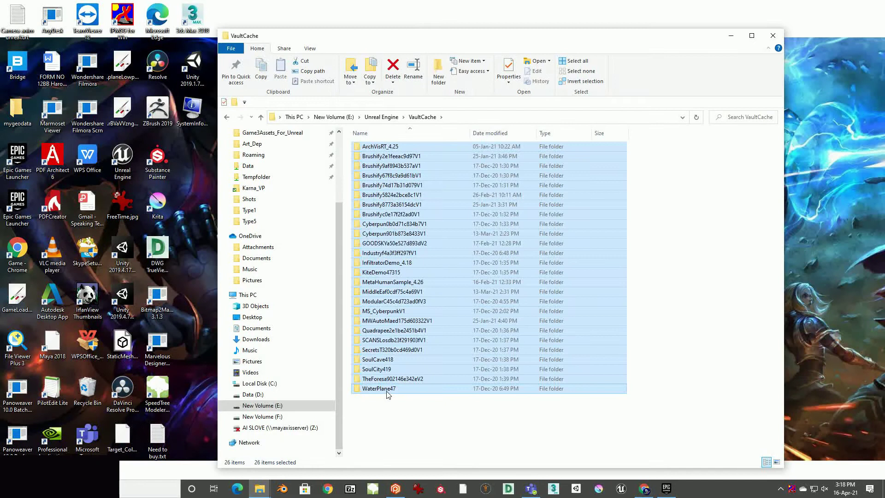
pyautogui.rightClick(418, 295)
pyautogui.click(346, 428)
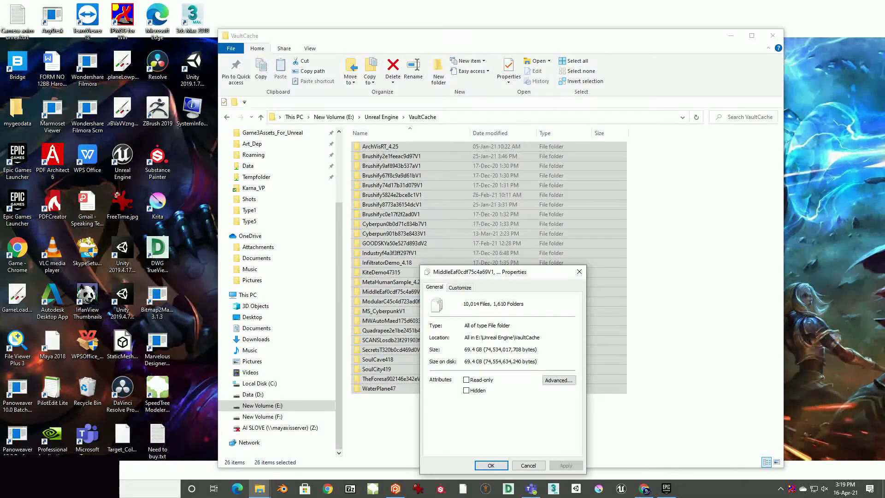
pyautogui.click(579, 272)
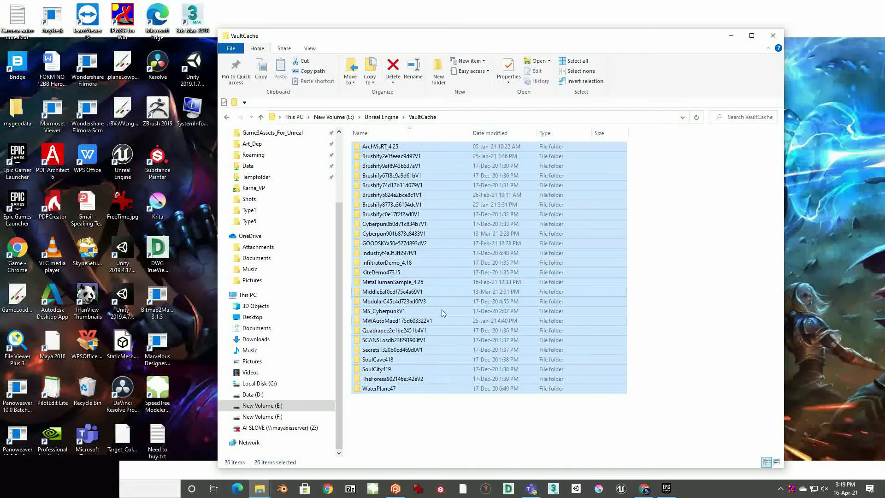
# - Back in the launcher, recheck the vault cache location E:/Unreal Engine/VaultCache/ and cancel unchanged
pyautogui.hotkey('alt', 'Tab')
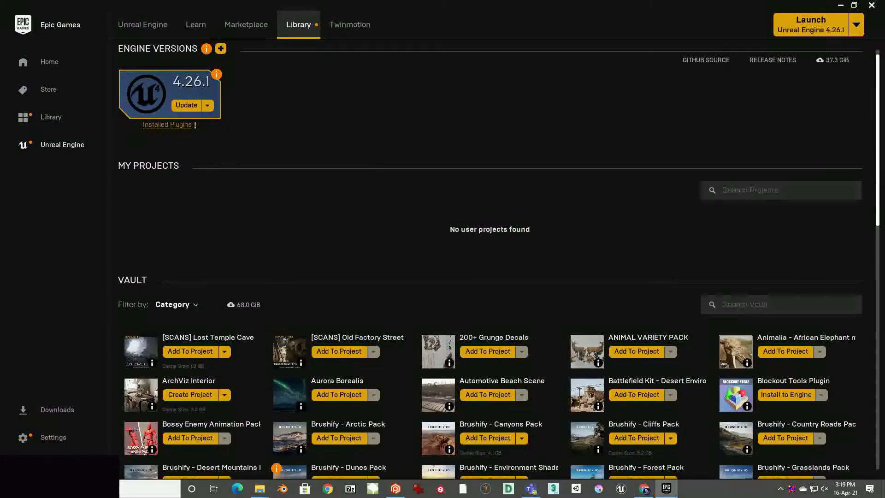
pyautogui.click(65, 440)
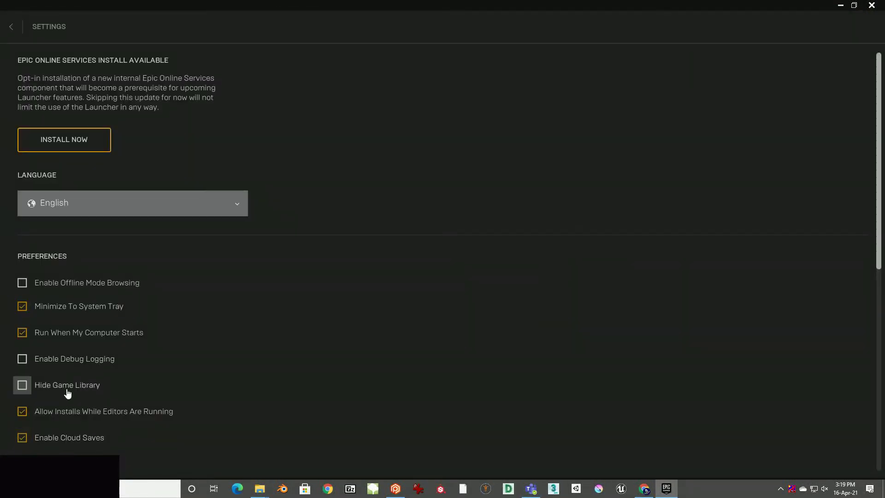
pyautogui.scroll(-5, 130, 422)
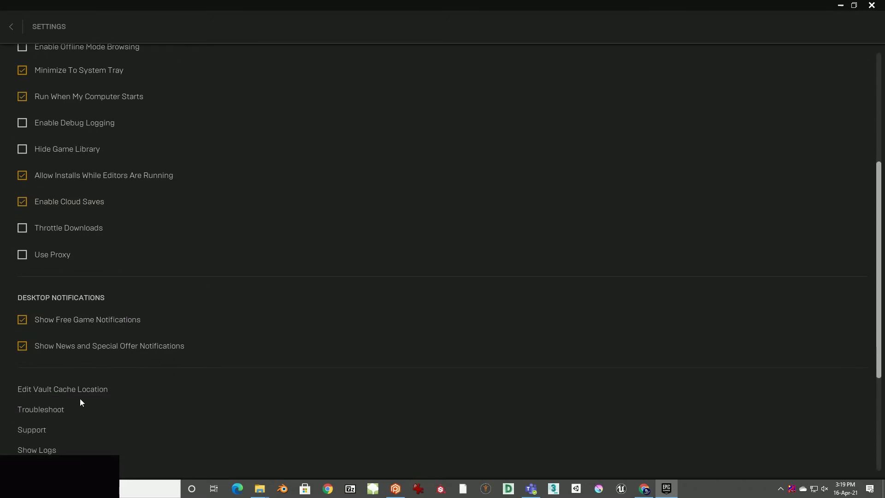
pyautogui.click(69, 390)
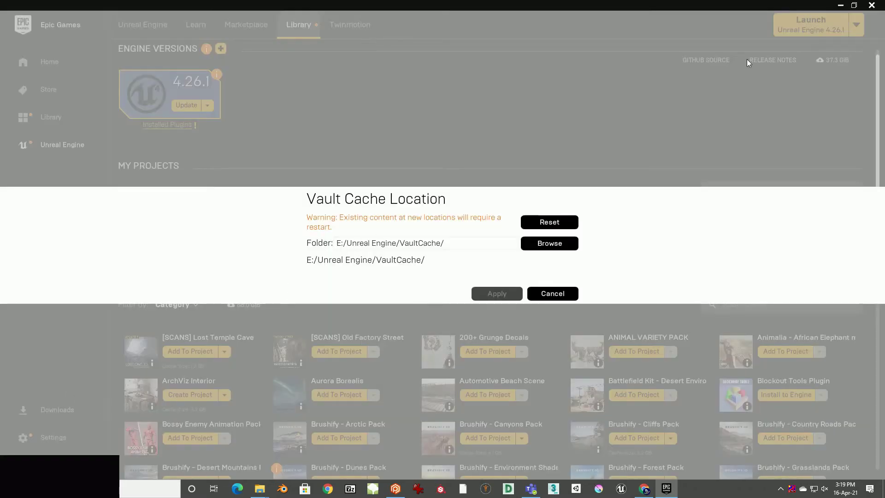
pyautogui.click(533, 293)
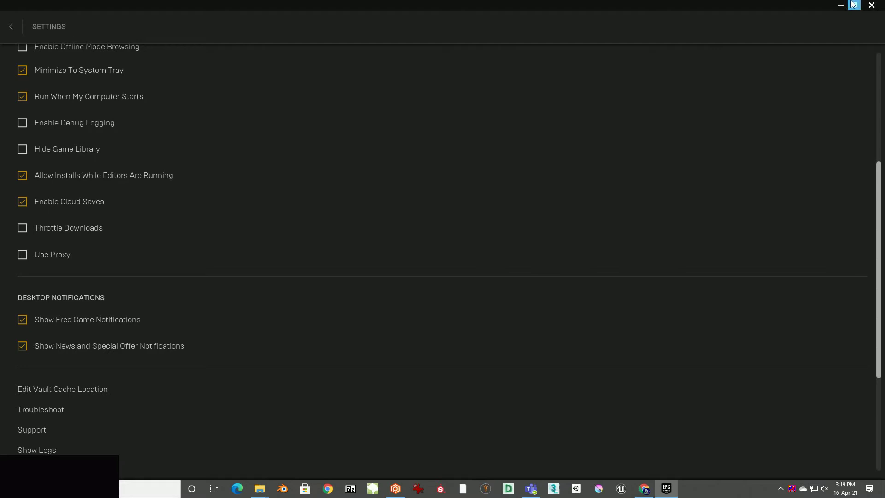
# - Leave launcher Settings and return to the Unreal Engine library page
pyautogui.click(12, 27)
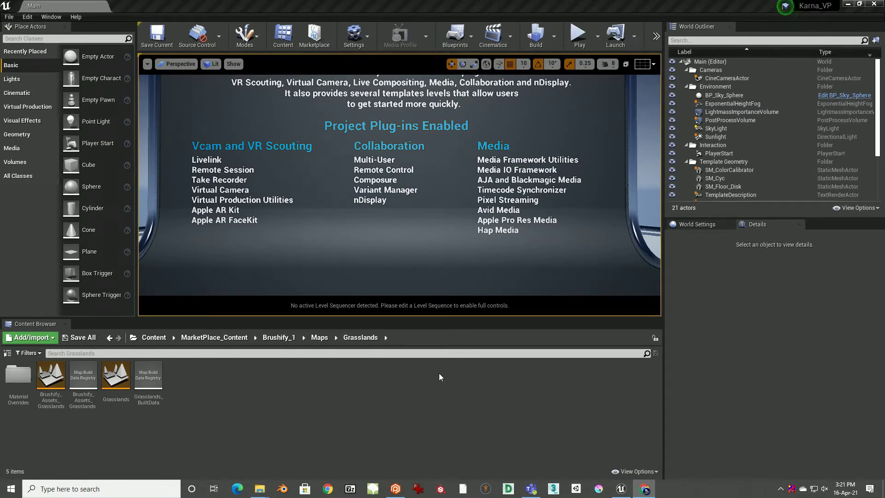
# - Browse C:\Users\<profile>\AppData\Local\UnrealEngine\Common\DerivedDataCache and view its contents
pyautogui.moveTo(267, 484)
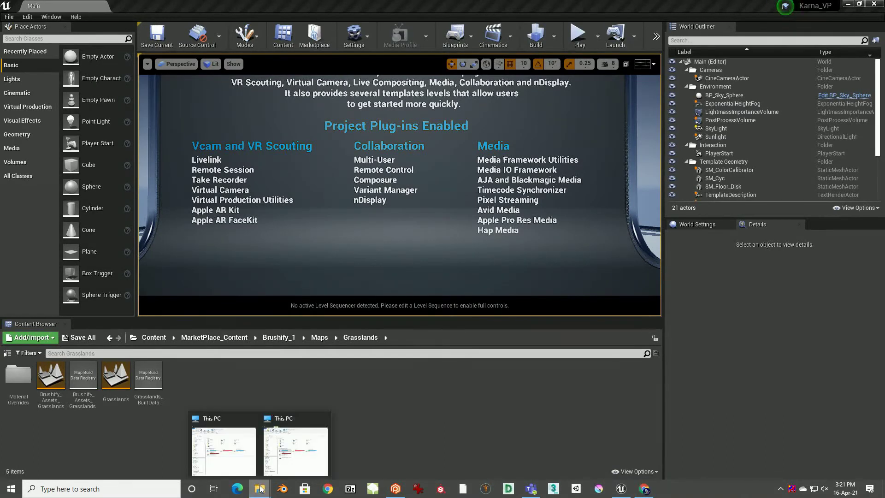
pyautogui.click(239, 459)
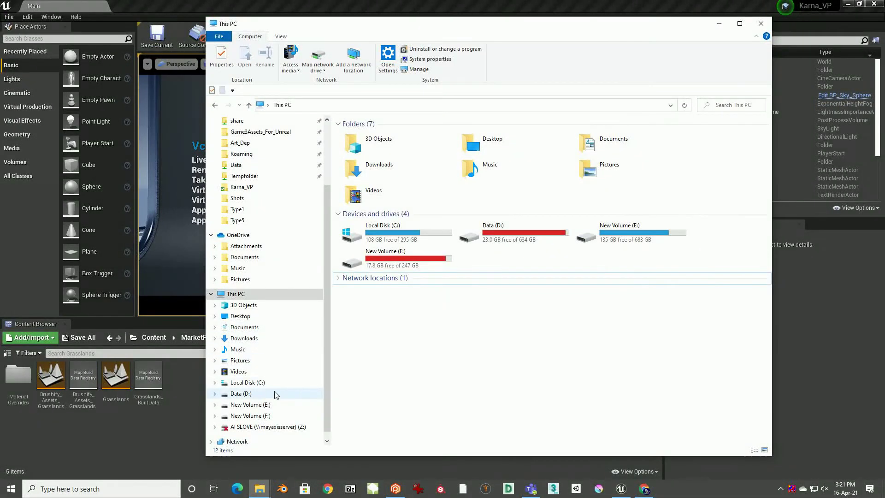
pyautogui.click(252, 383)
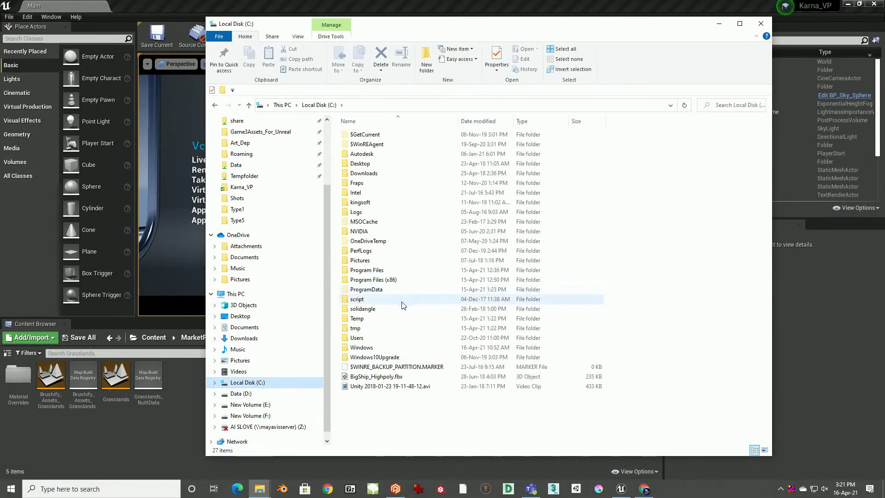
pyautogui.doubleClick(358, 338)
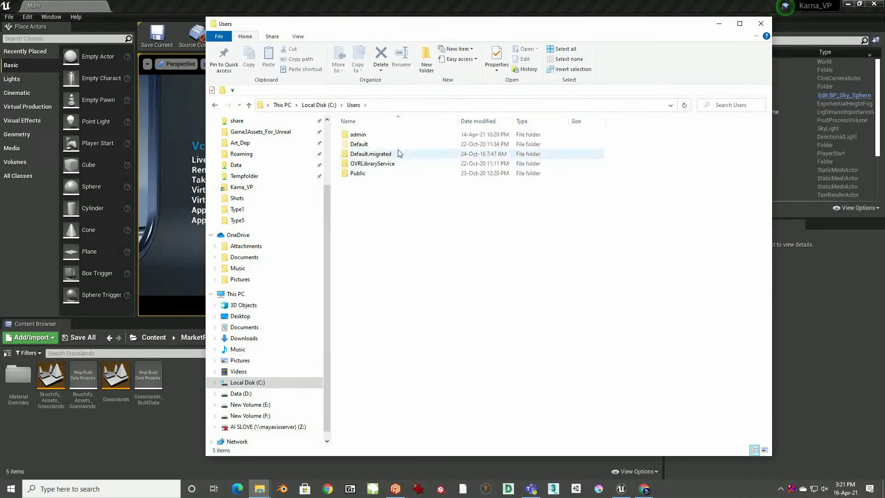
pyautogui.doubleClick(364, 136)
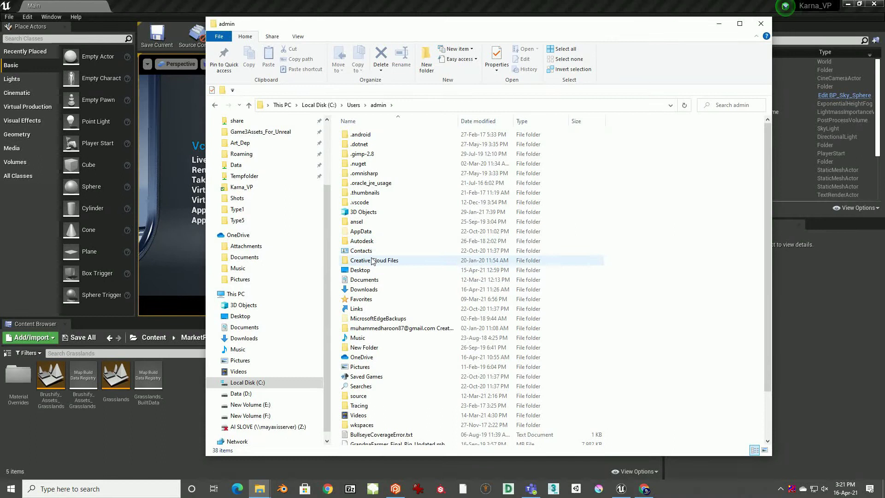
pyautogui.doubleClick(368, 236)
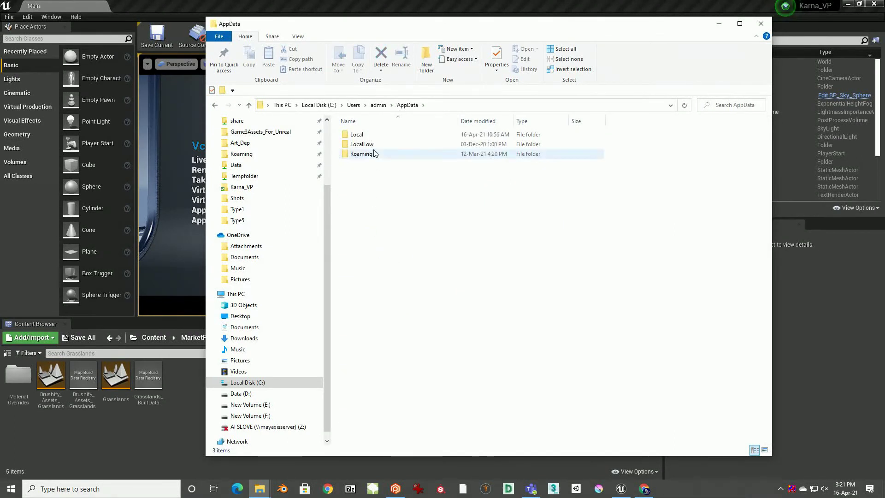
pyautogui.doubleClick(371, 136)
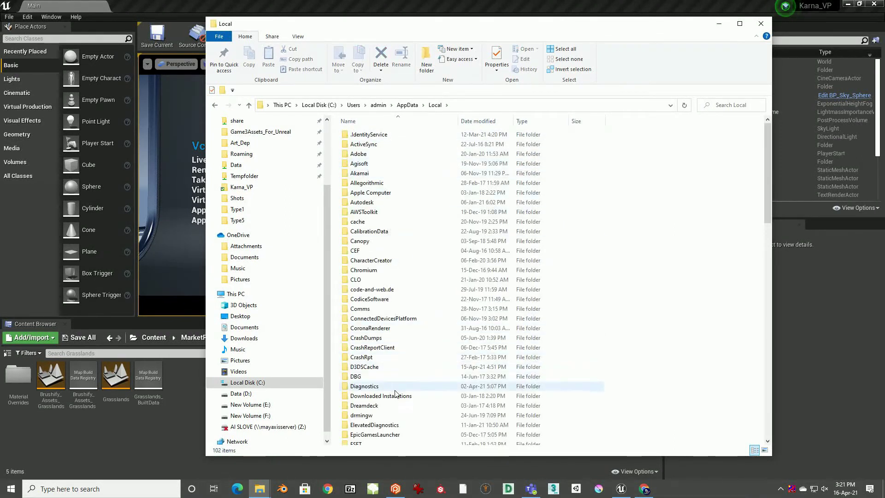
pyautogui.scroll(-11, 395, 383)
pyautogui.scroll(-12, 395, 396)
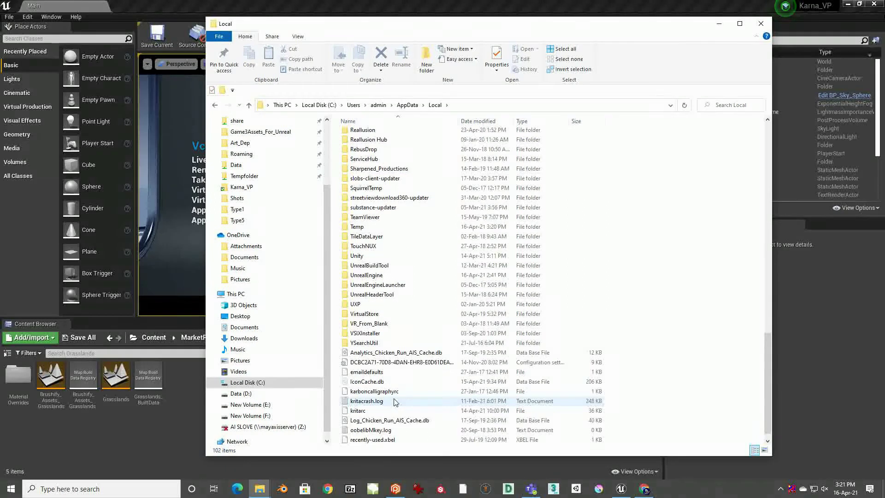
pyautogui.doubleClick(375, 276)
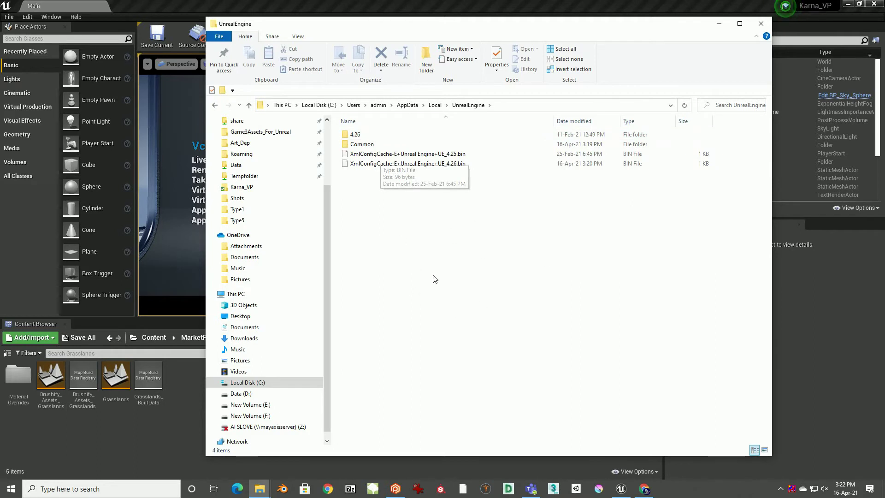
pyautogui.doubleClick(364, 144)
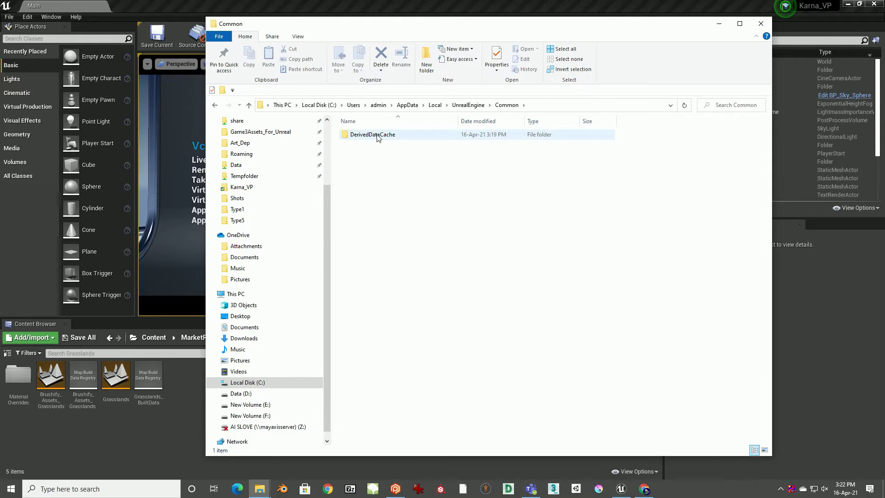
pyautogui.doubleClick(374, 135)
pyautogui.click(371, 182)
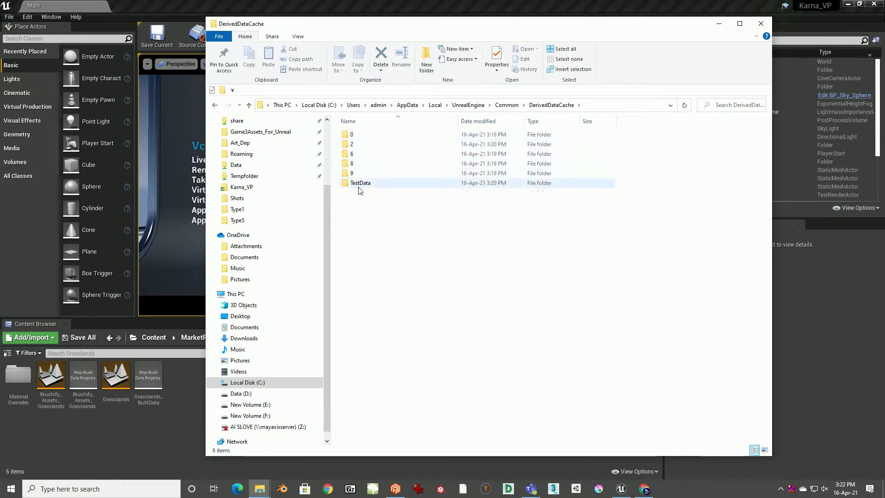
# - Read the DerivedDataCache folder's size in Properties, then return to the local UnrealEngine folder
pyautogui.hotkey('alt', 'Left')
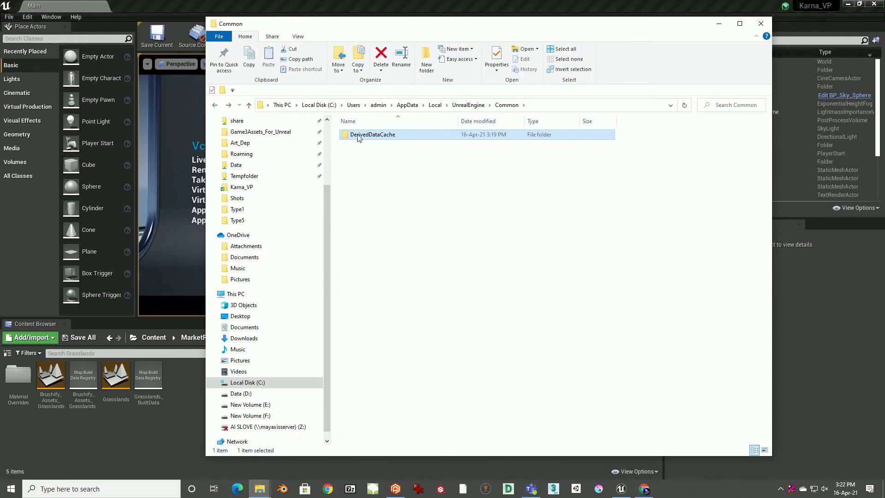
pyautogui.rightClick(358, 138)
pyautogui.click(318, 366)
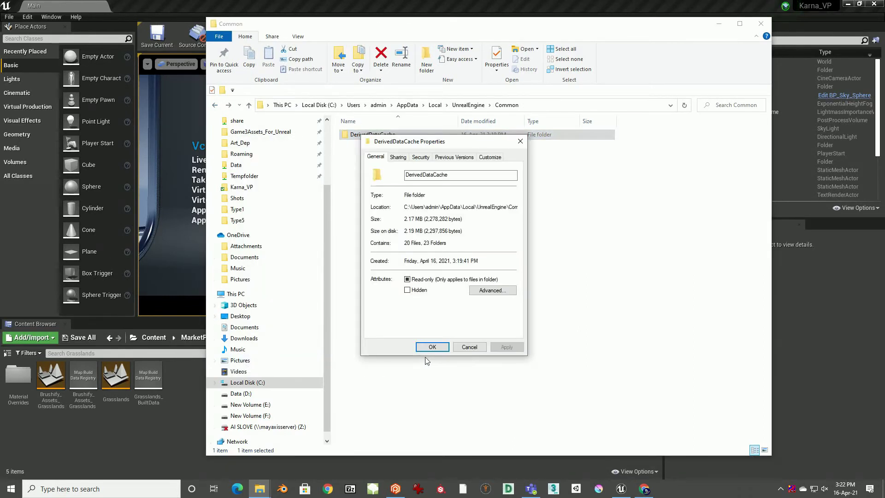
pyautogui.click(470, 347)
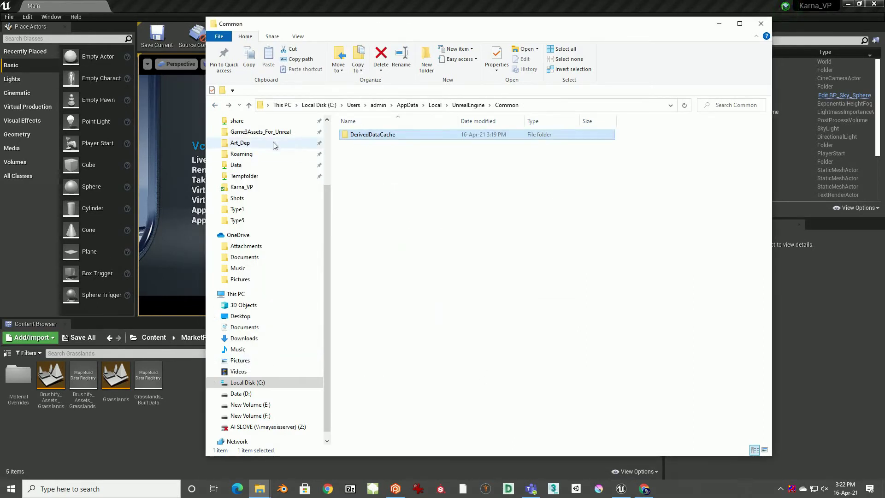
pyautogui.click(216, 105)
pyautogui.click(215, 105)
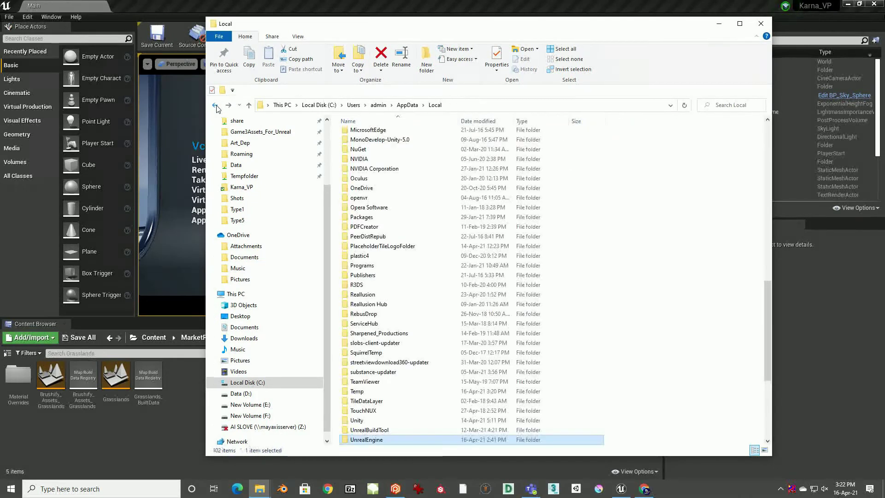
pyautogui.doubleClick(390, 443)
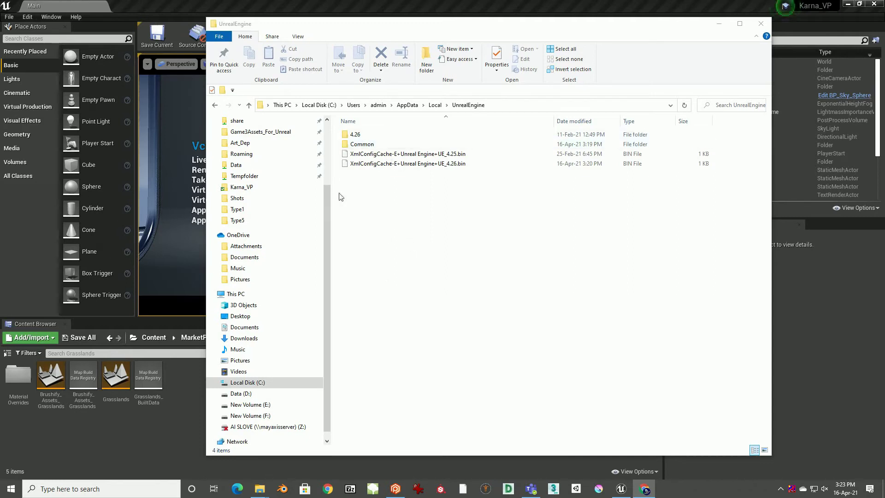
# - Open Editor Preferences from the Edit menu and show General – Global with the Derived Data cache paths
pyautogui.click(191, 423)
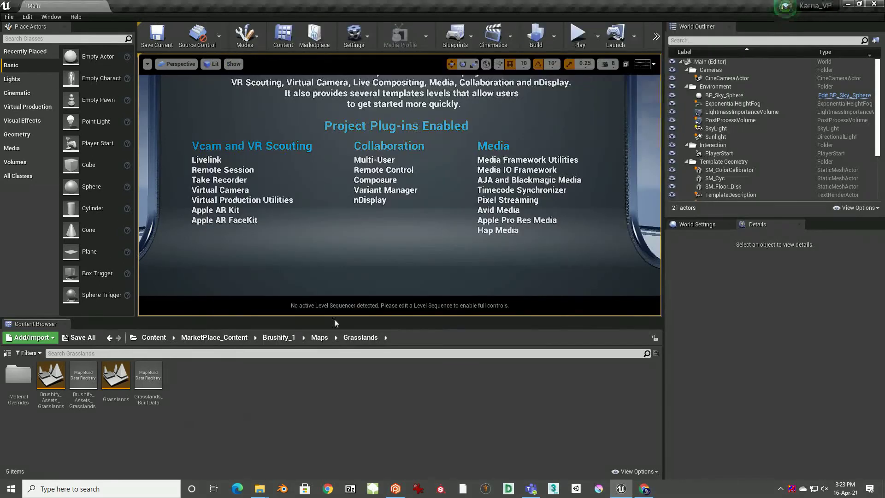
pyautogui.click(38, 17)
pyautogui.moveTo(27, 18)
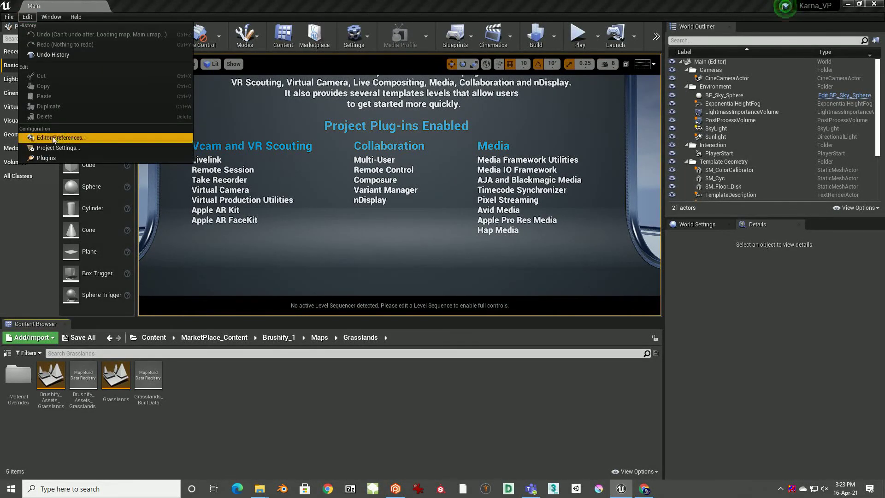
pyautogui.click(71, 137)
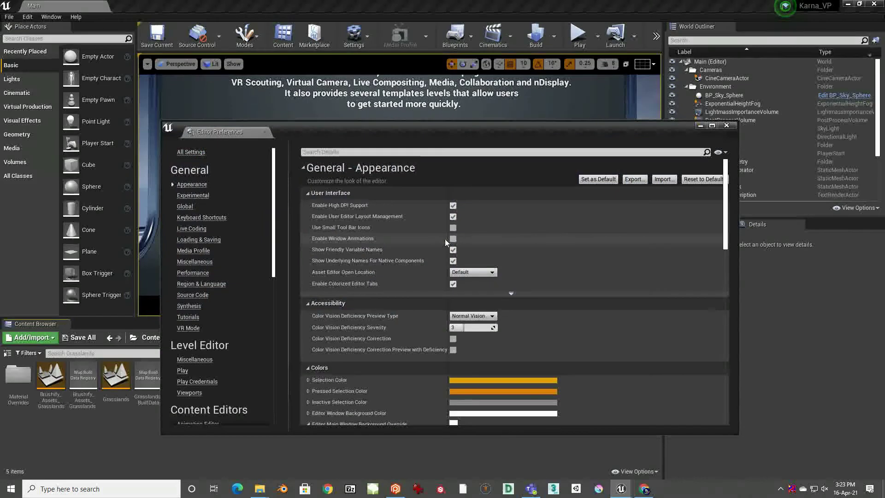
pyautogui.moveTo(468, 141); pyautogui.dragTo(434, 103)
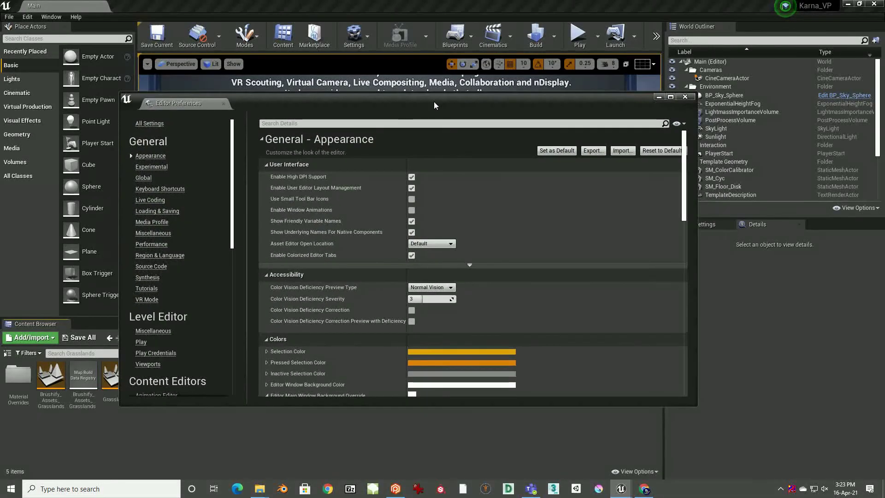
pyautogui.click(144, 178)
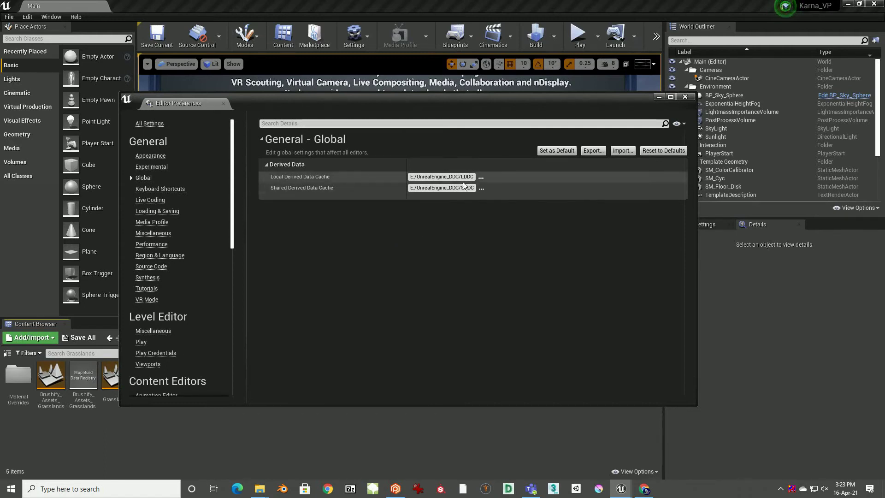
# - In the Shared cache folder picker, browse E:\UnrealEngine_DDC and its LDDC folder
pyautogui.click(481, 188)
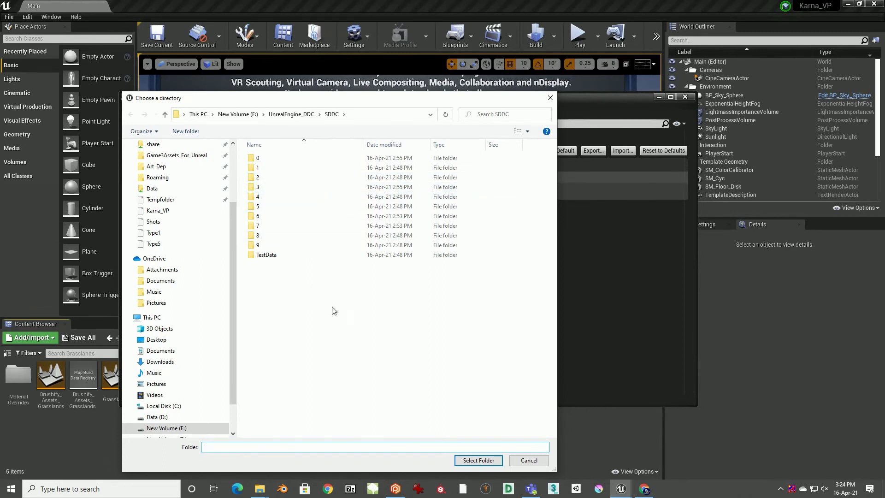
pyautogui.moveTo(403, 104); pyautogui.dragTo(465, 235)
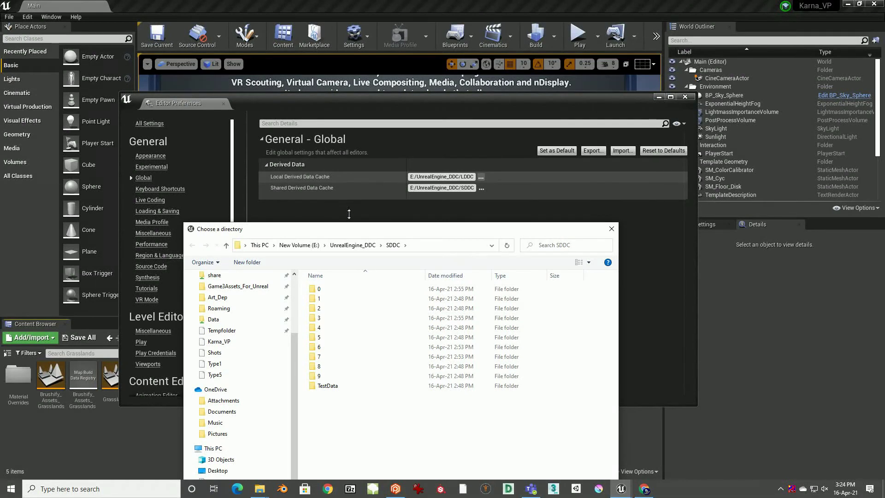
pyautogui.moveTo(376, 234); pyautogui.dragTo(378, 107)
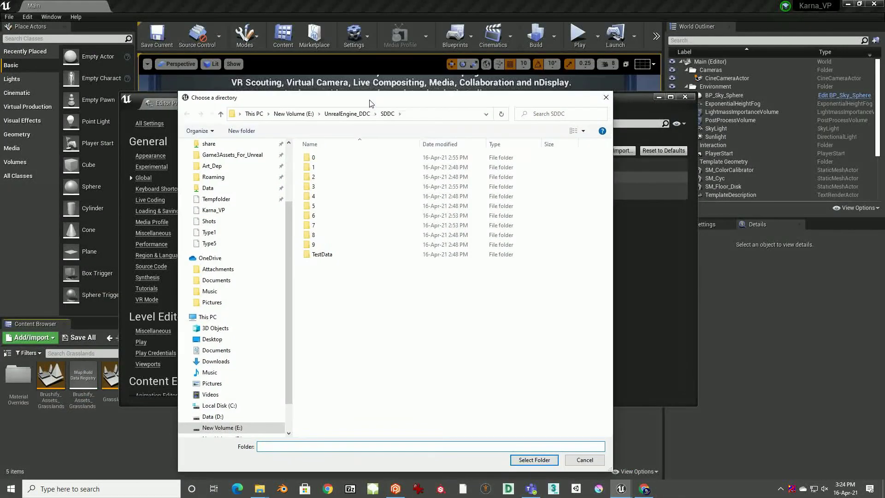
pyautogui.click(345, 114)
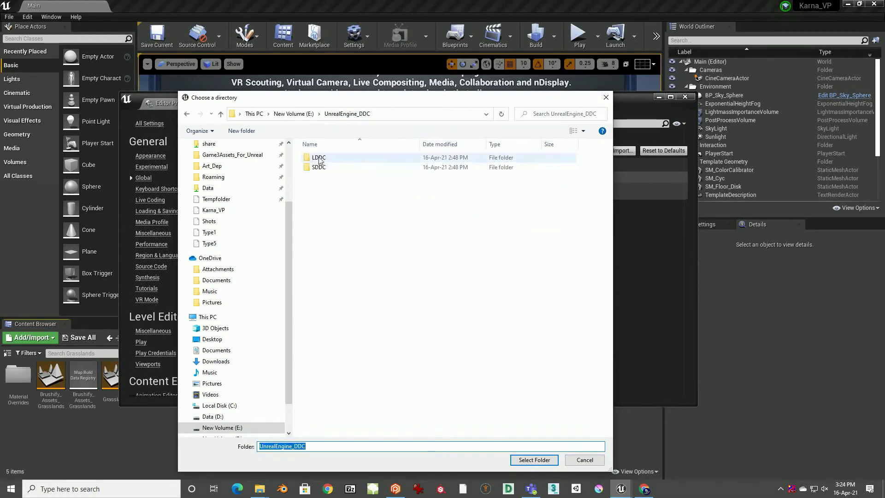
pyautogui.click(308, 114)
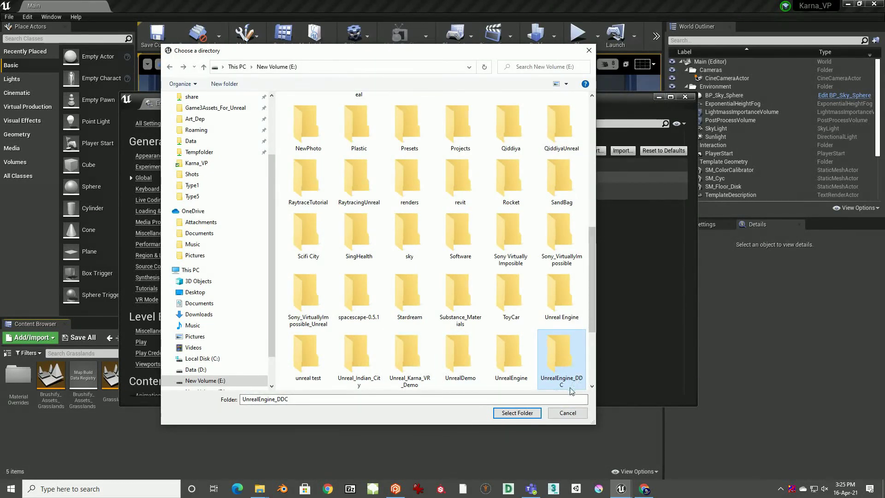
pyautogui.doubleClick(563, 352)
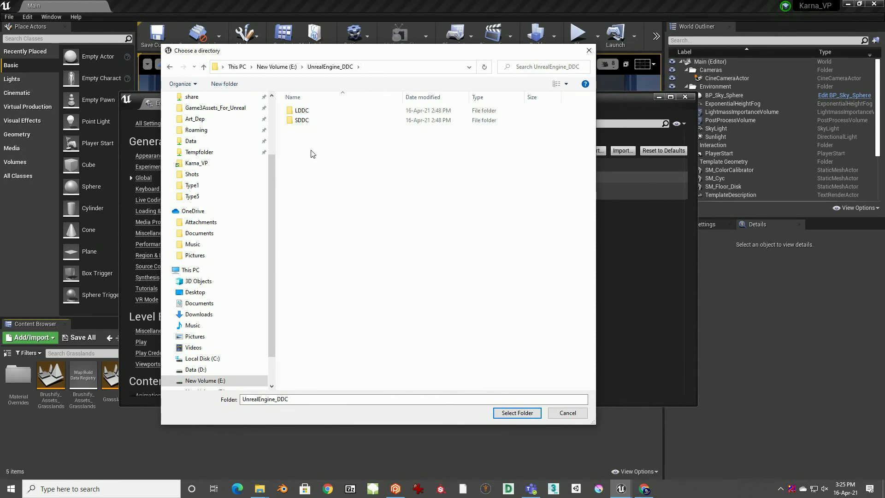
pyautogui.doubleClick(303, 111)
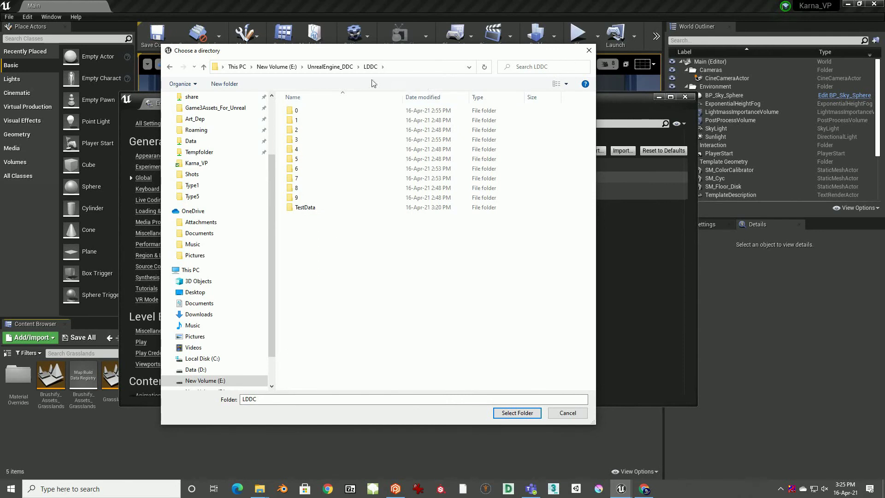
# - Close and reopen the Shared cache folder picker, now at E:\UnrealEngine_DDC\SDDC
pyautogui.click(588, 51)
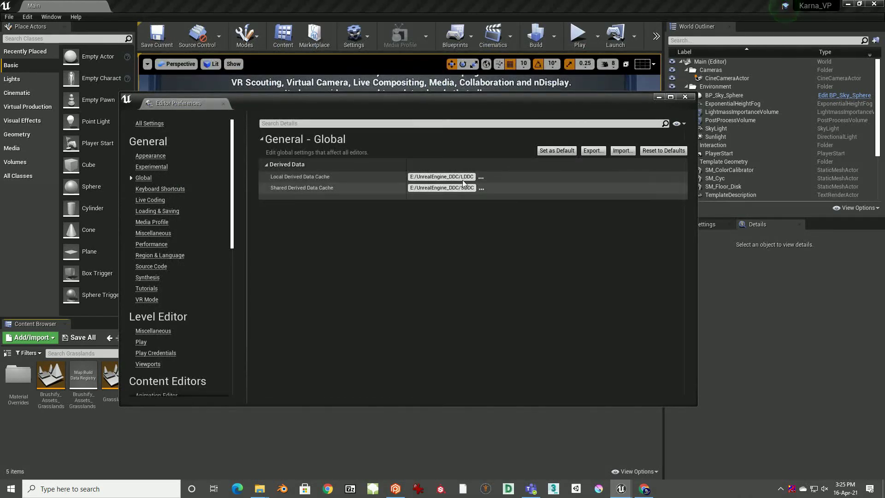
pyautogui.click(481, 187)
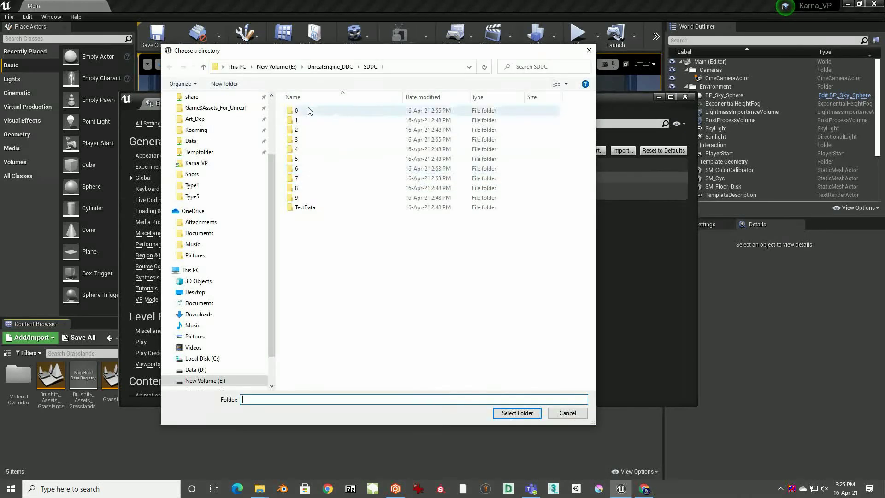
pyautogui.click(567, 413)
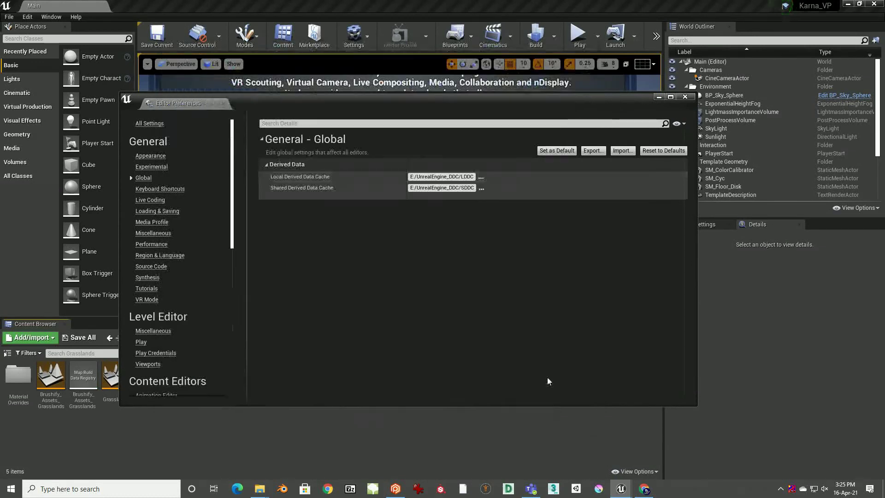
pyautogui.click(480, 191)
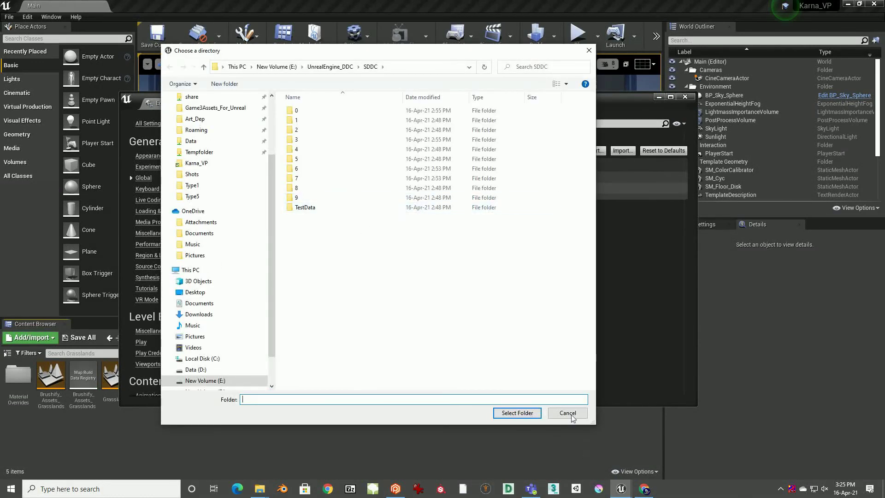
# - Cancel the directory chooser, leaving the Shared cache at E:/UnrealEngine_DDC/SDDC
pyautogui.click(567, 413)
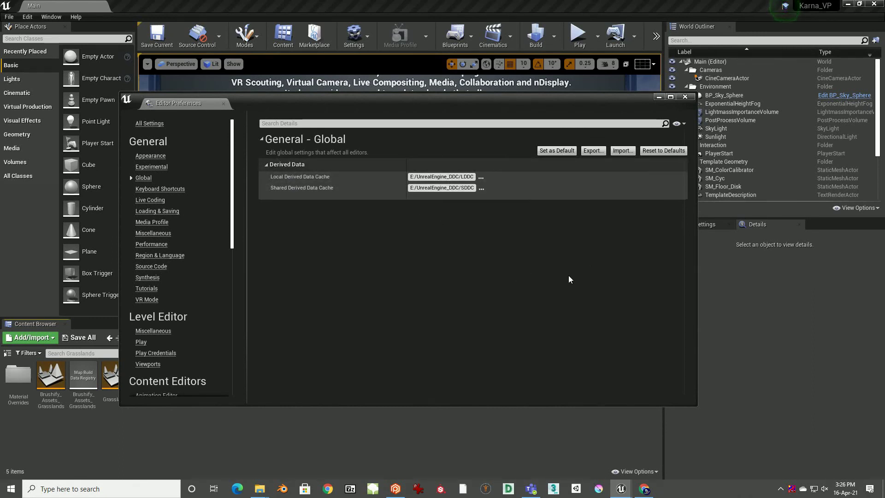
pyautogui.click(659, 98)
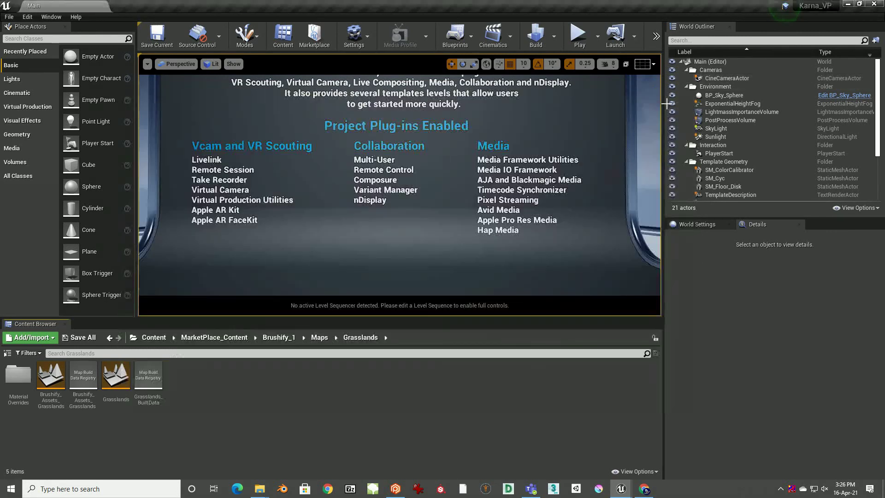